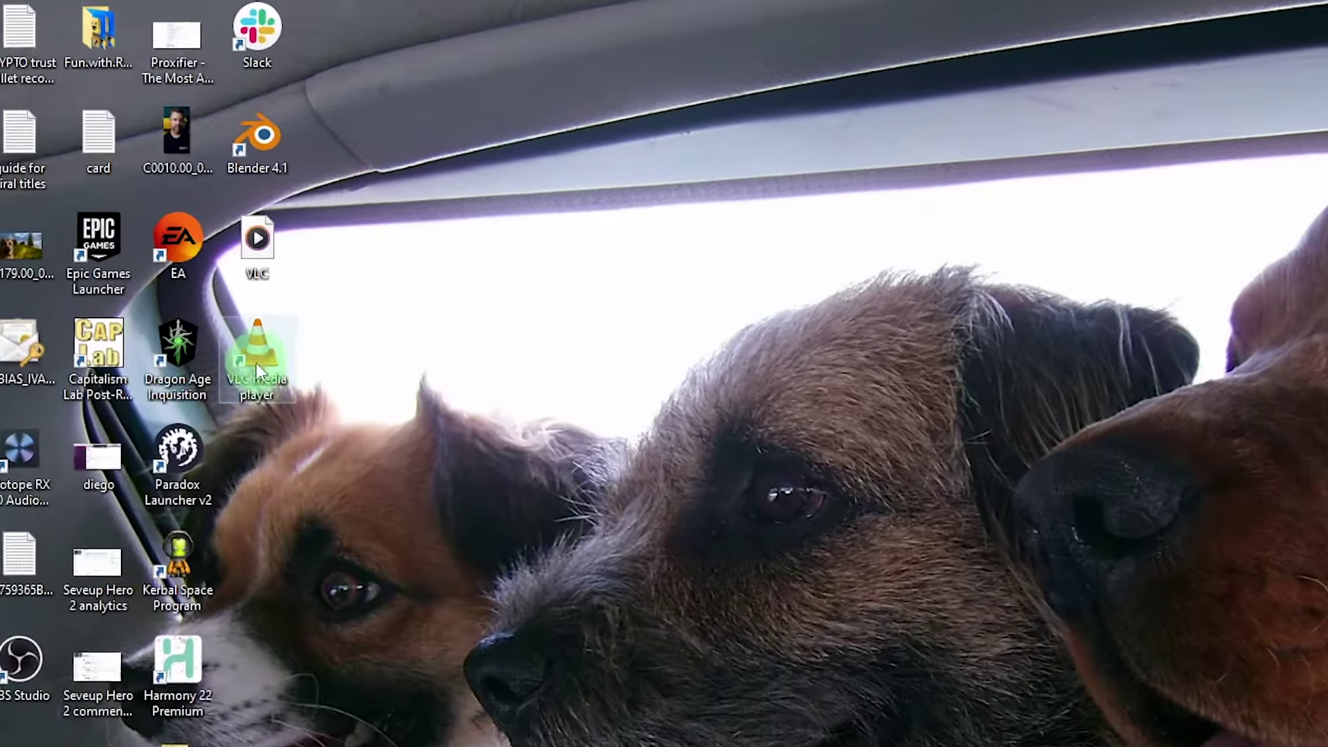
# - Launch VLC, play Proxifier.mp4 via Open File, and open Tools > Effects and Filters
pyautogui.doubleClick(256, 363)
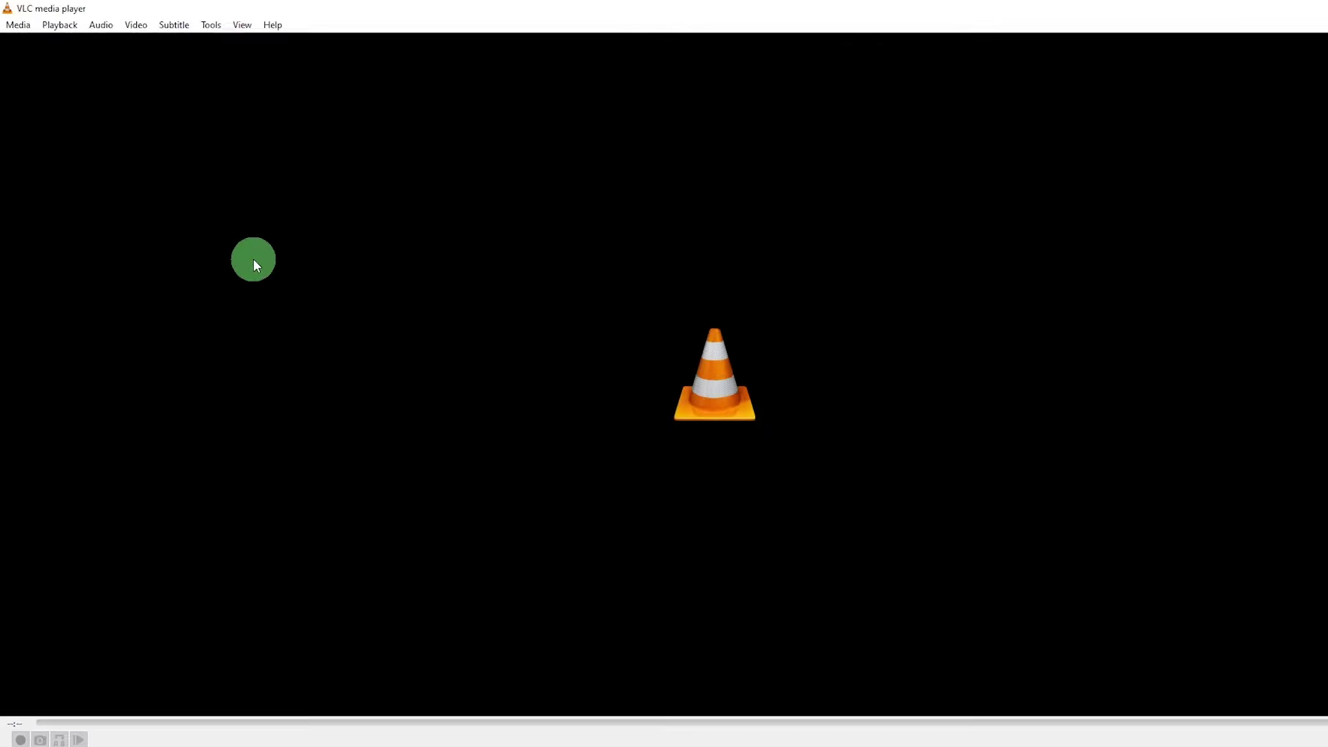
pyautogui.click(18, 24)
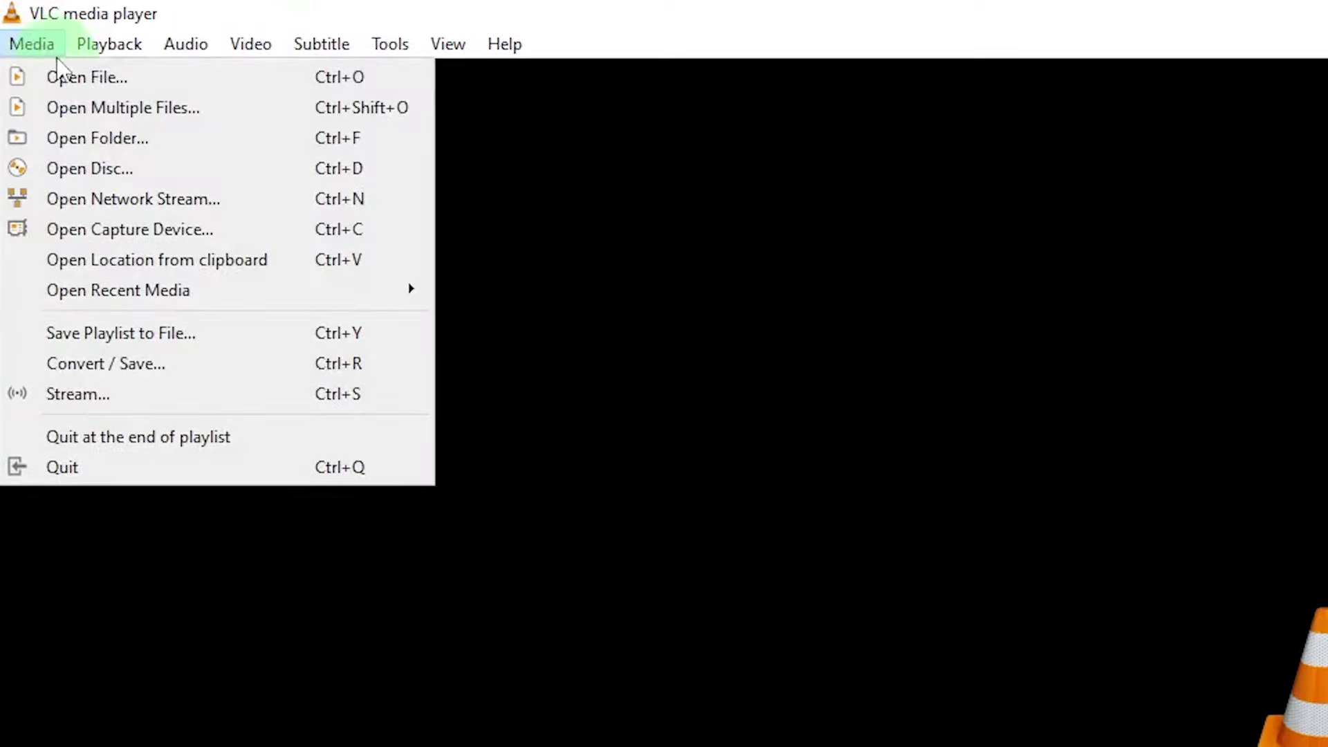
pyautogui.click(66, 77)
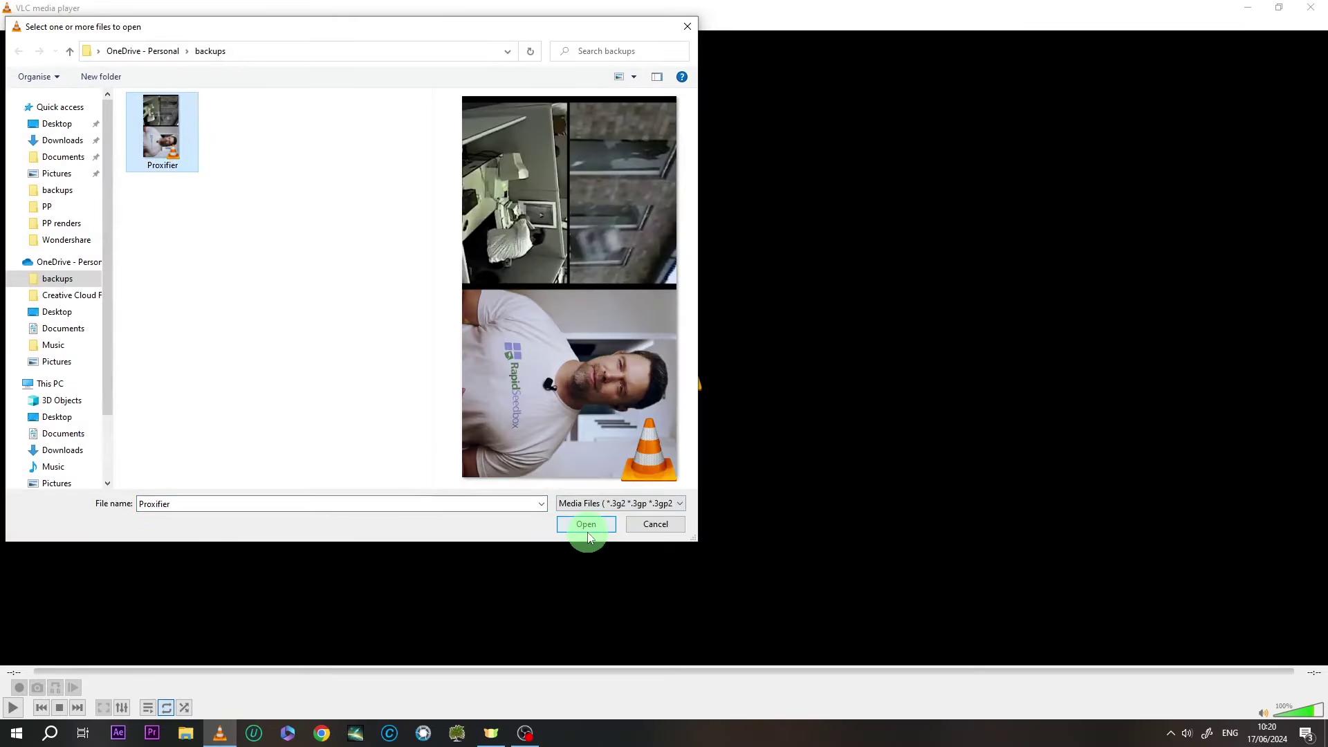
pyautogui.click(587, 527)
pyautogui.click(258, 29)
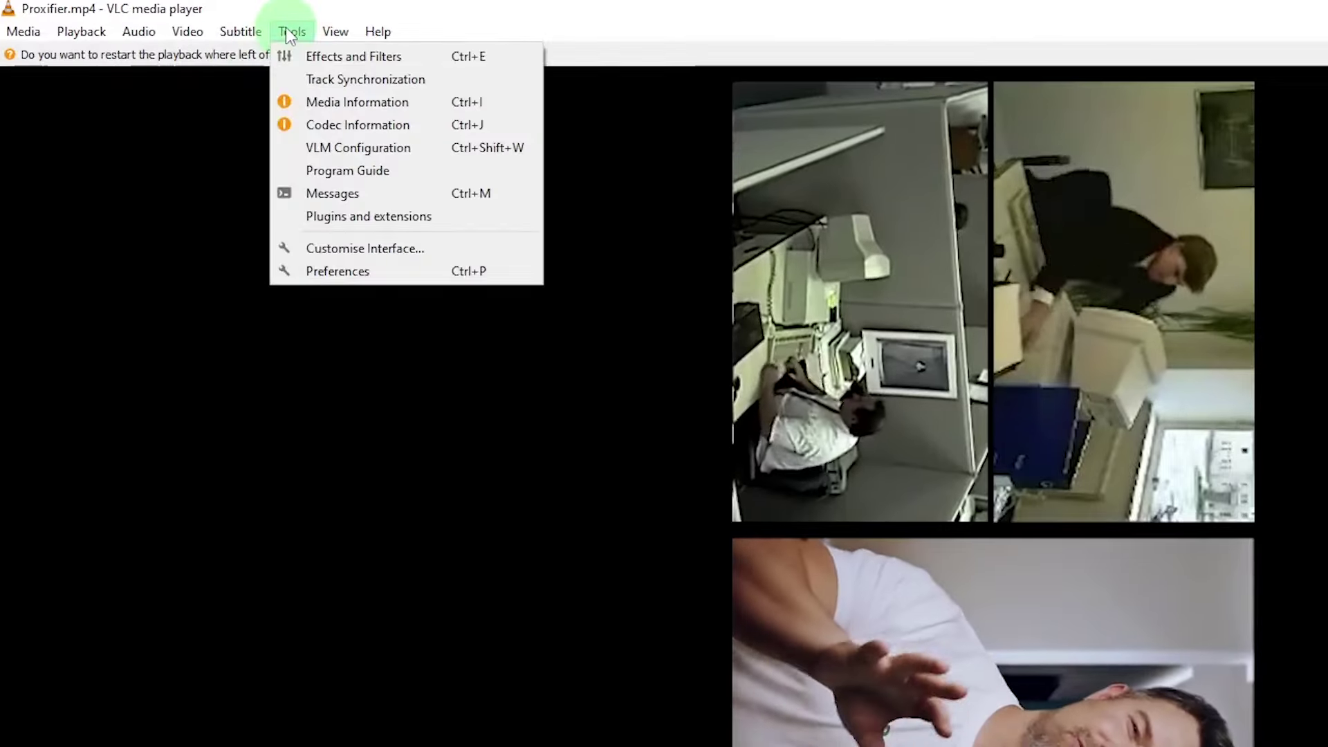
pyautogui.click(331, 55)
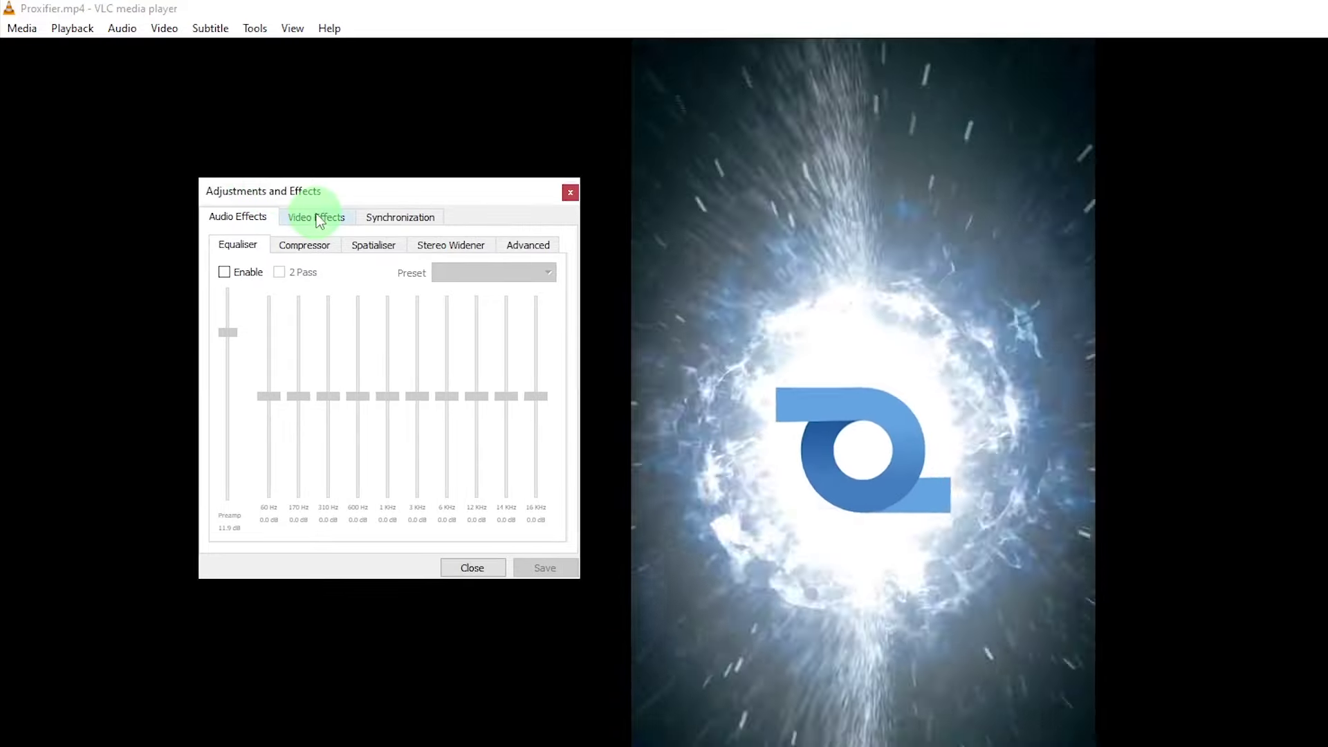
# - Enable the Geometry Transform filter and set it to Rotate by 270 degrees
pyautogui.click(317, 216)
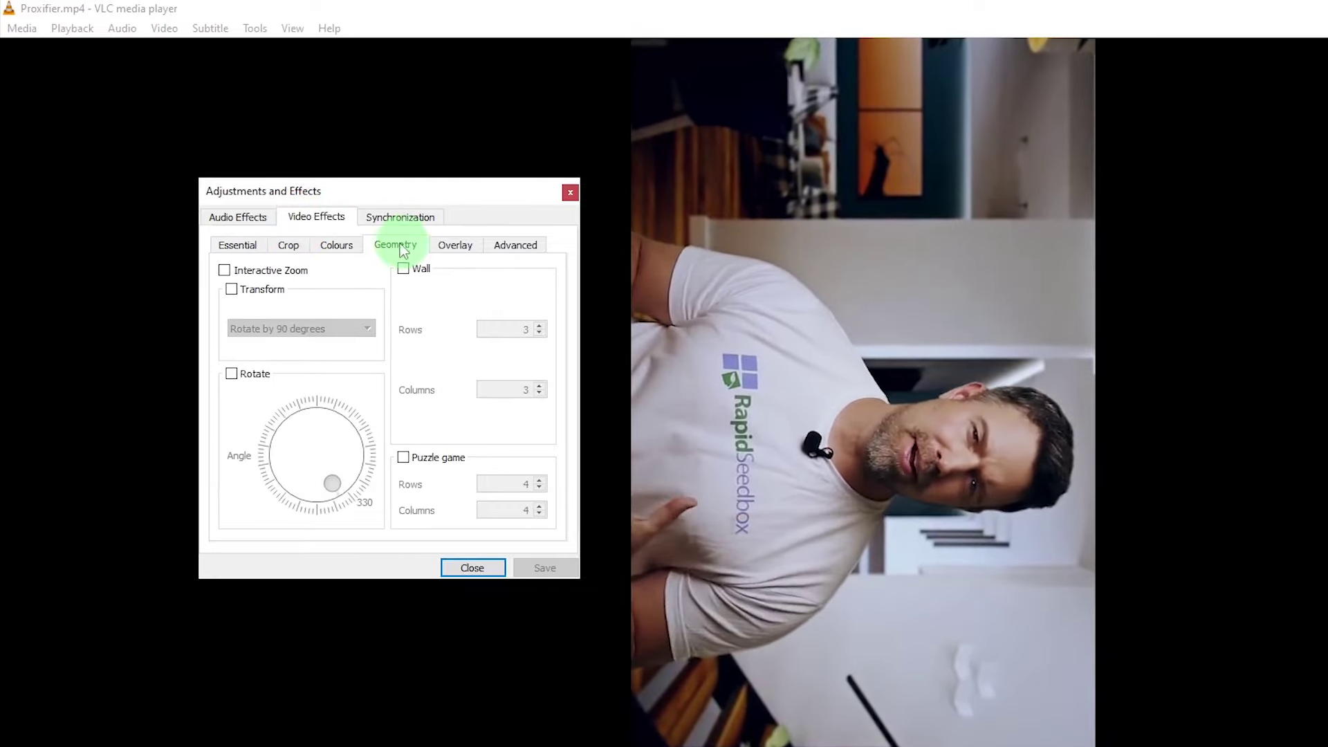
pyautogui.click(231, 289)
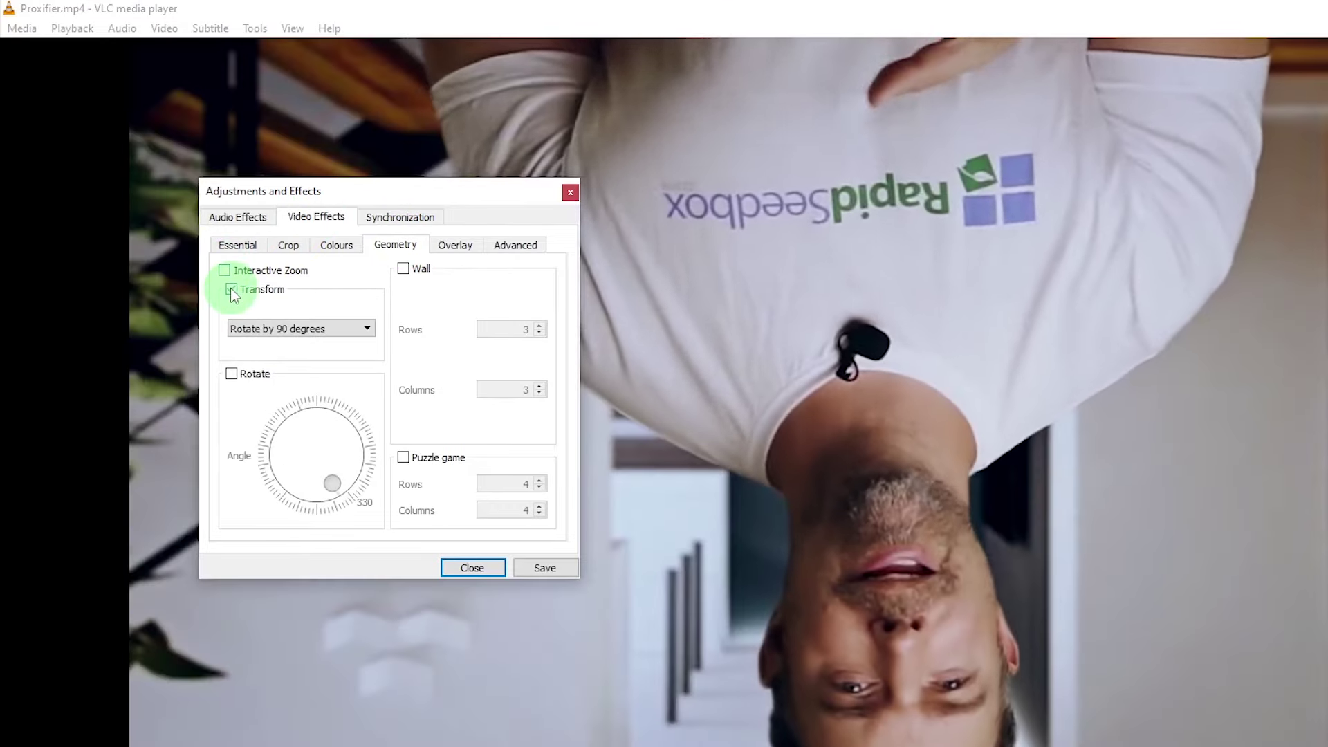
pyautogui.click(361, 328)
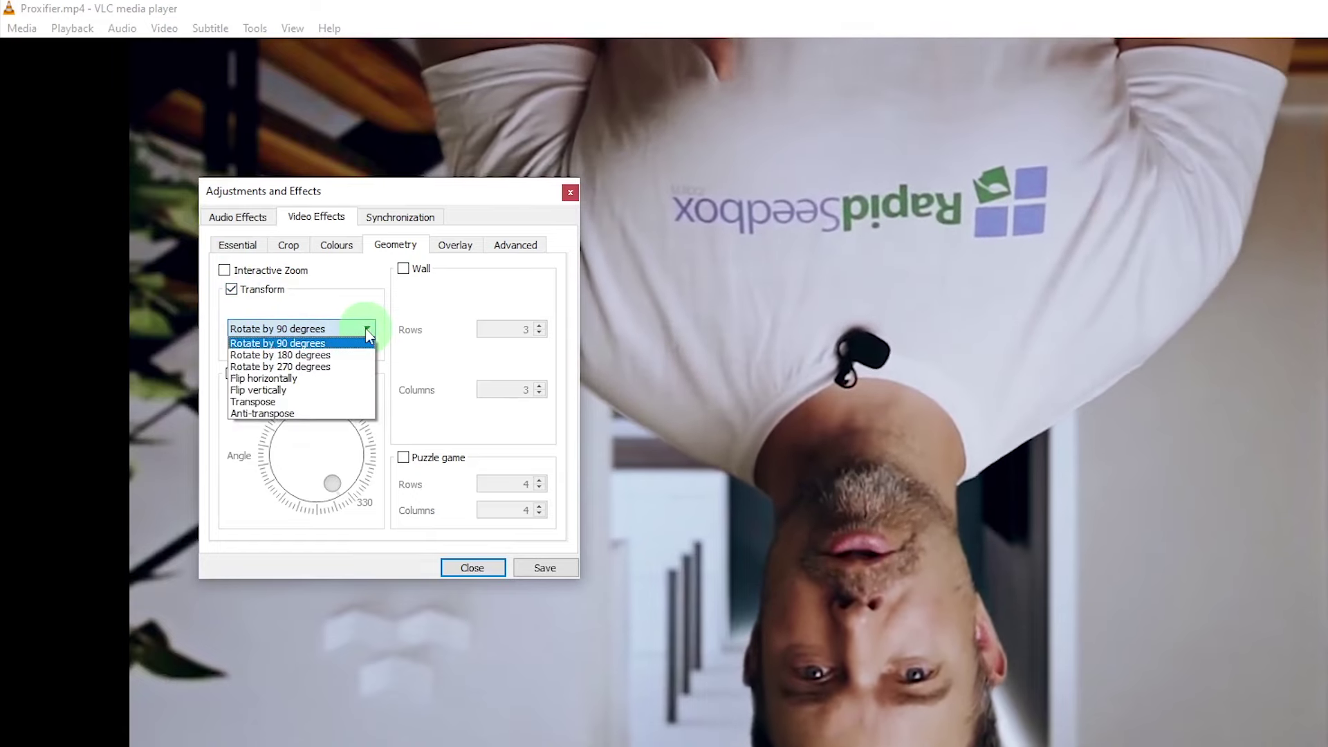
pyautogui.click(342, 367)
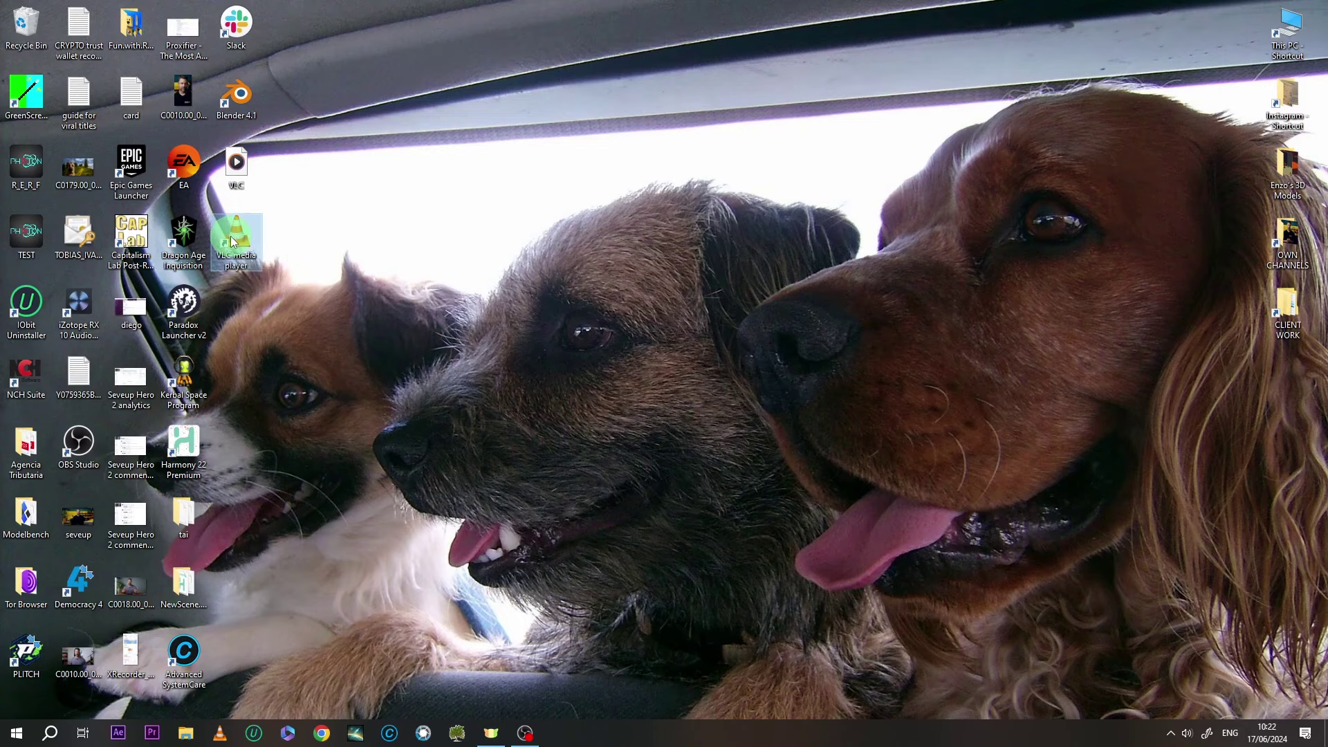
# - Relaunch VLC and open Proxifier.mp4 from the backups folder
pyautogui.doubleClick(232, 241)
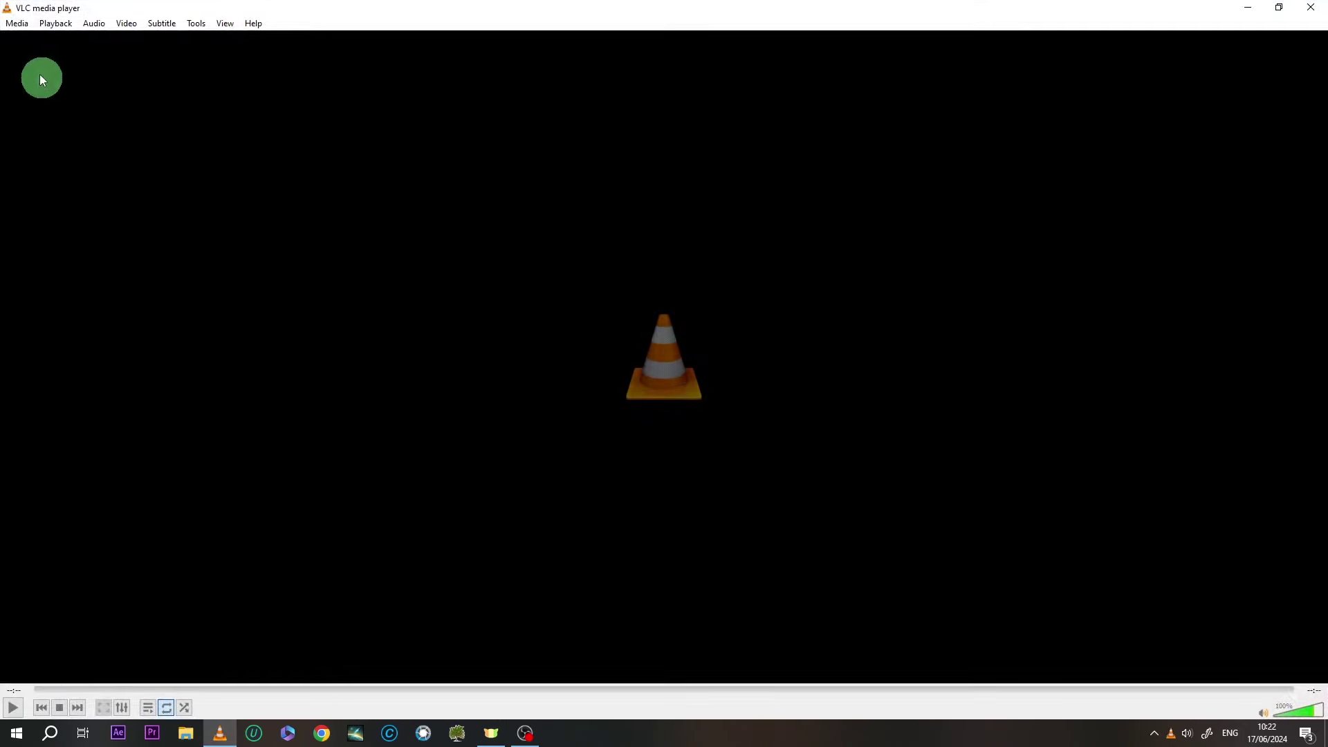
pyautogui.click(23, 25)
pyautogui.click(35, 42)
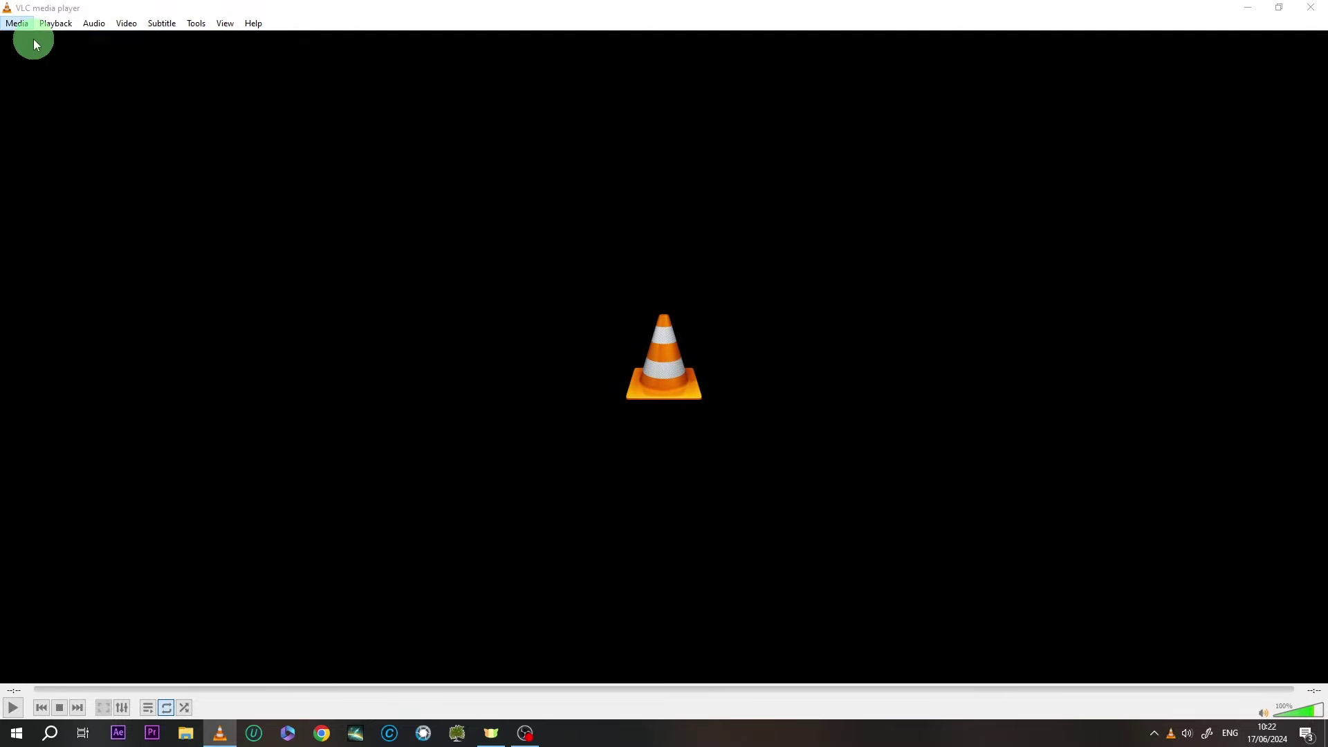
pyautogui.click(165, 150)
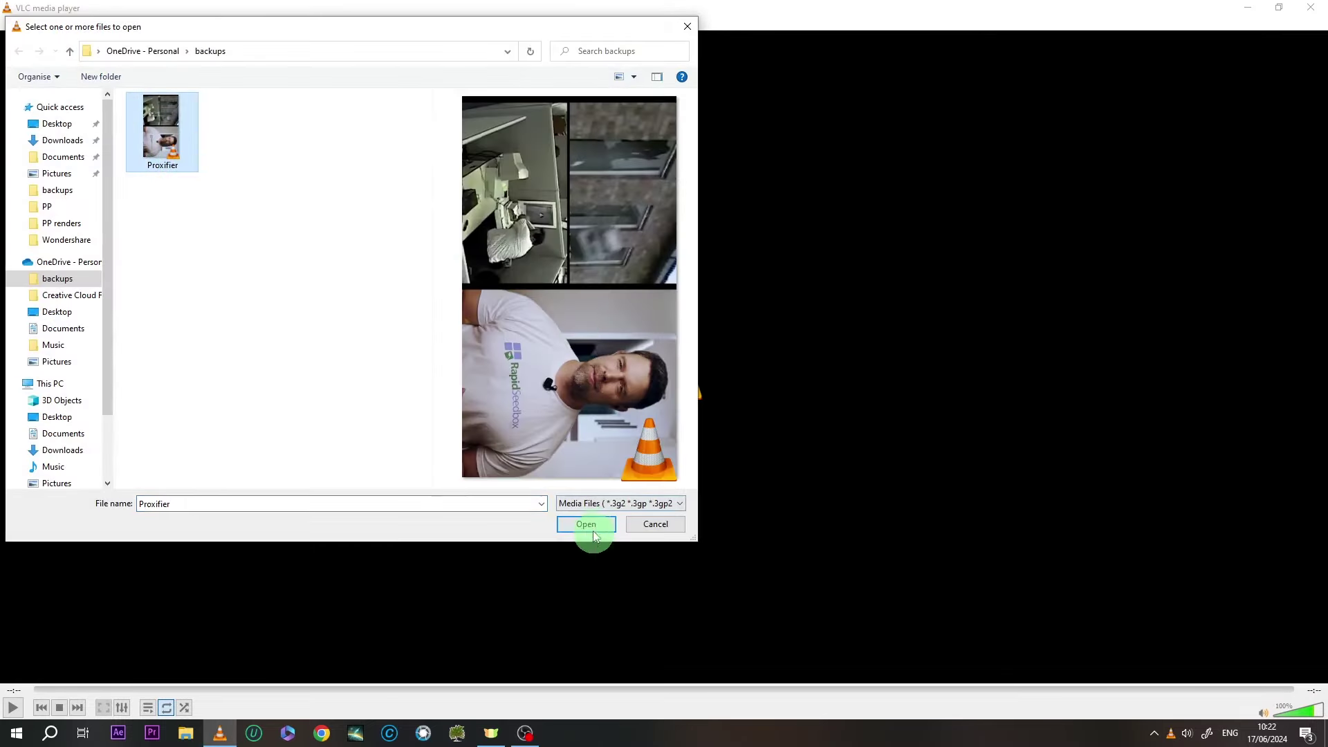
pyautogui.click(585, 524)
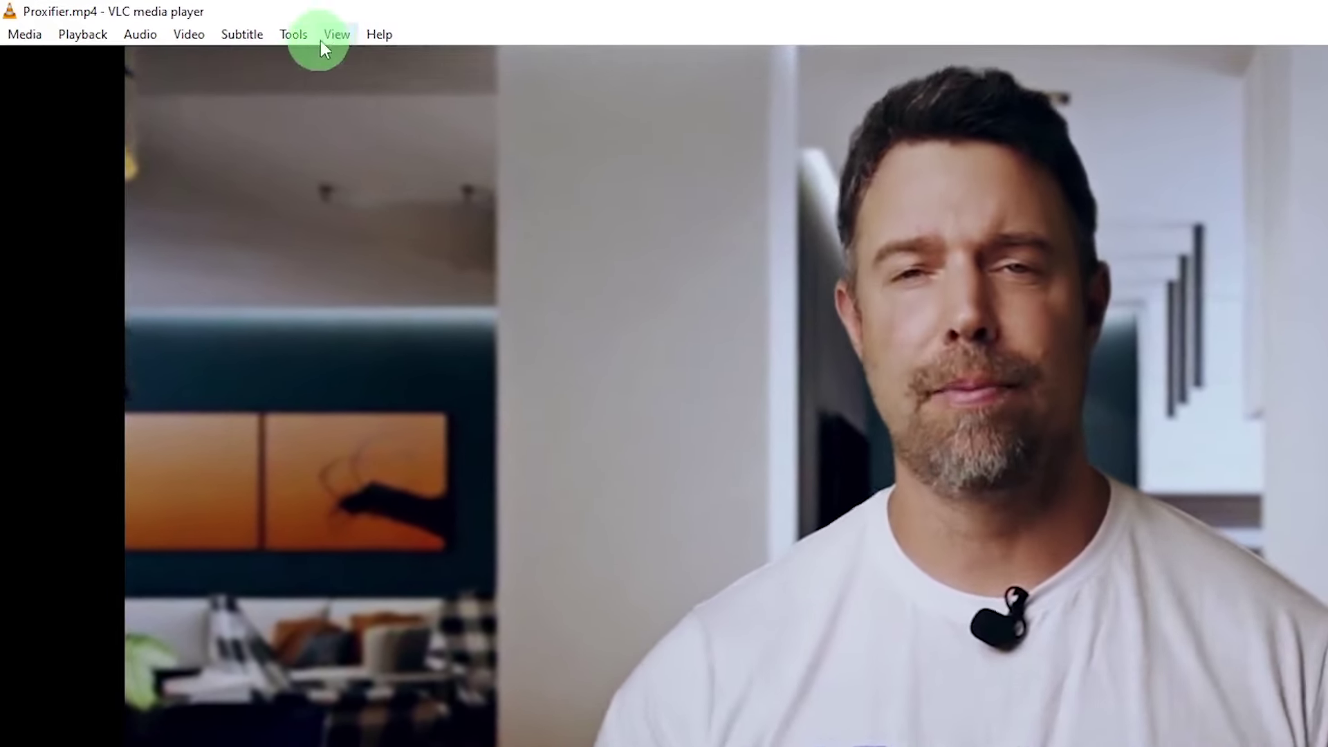
# - Turn on Advanced Controls from the View menu
pyautogui.click(333, 35)
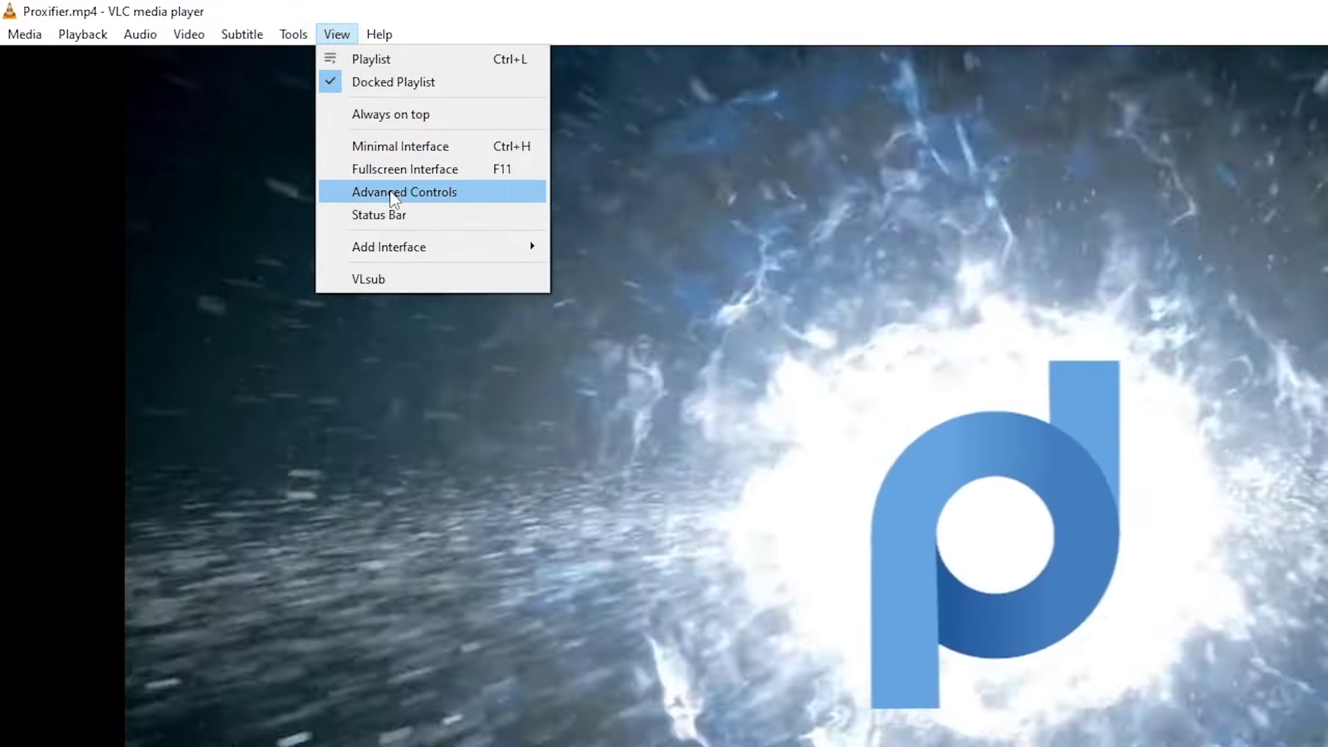
pyautogui.click(368, 191)
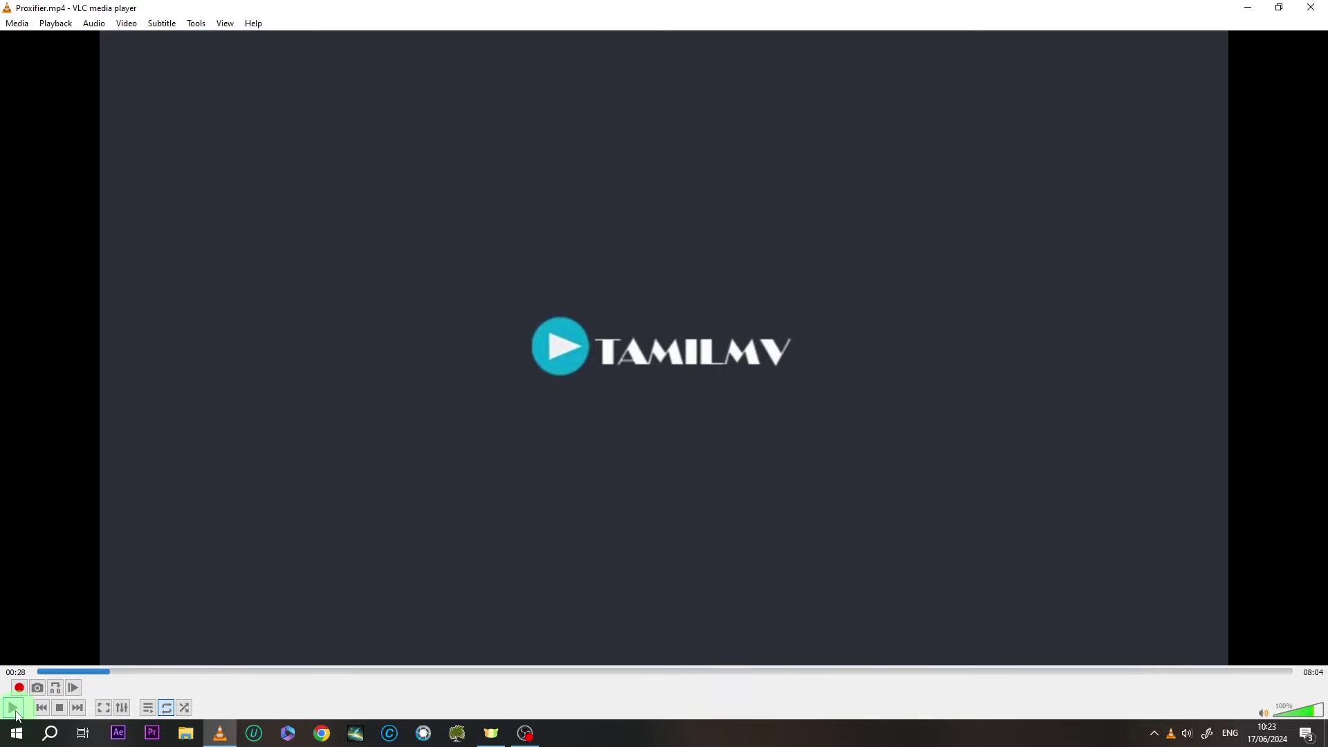
# - Play the video, seek back to 00:27, pause, and start recording from there
pyautogui.click(13, 708)
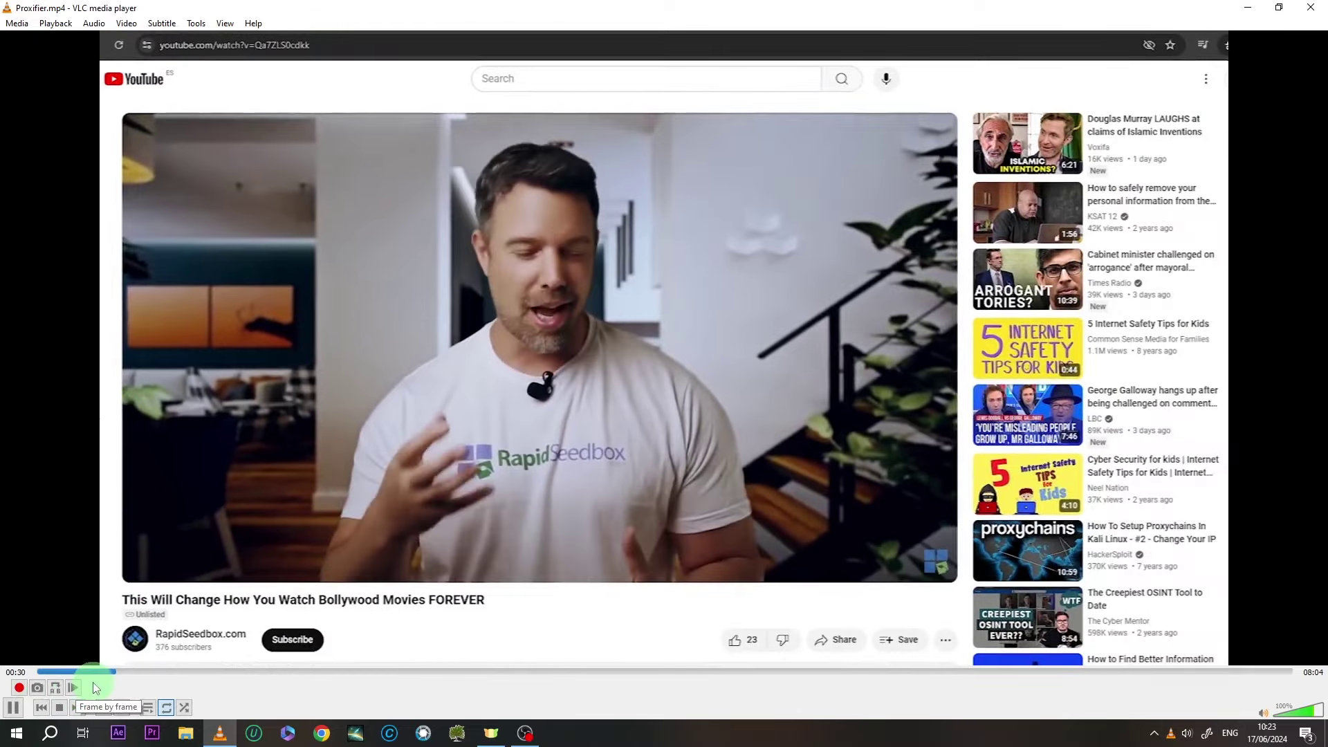
pyautogui.moveTo(115, 671); pyautogui.dragTo(107, 671)
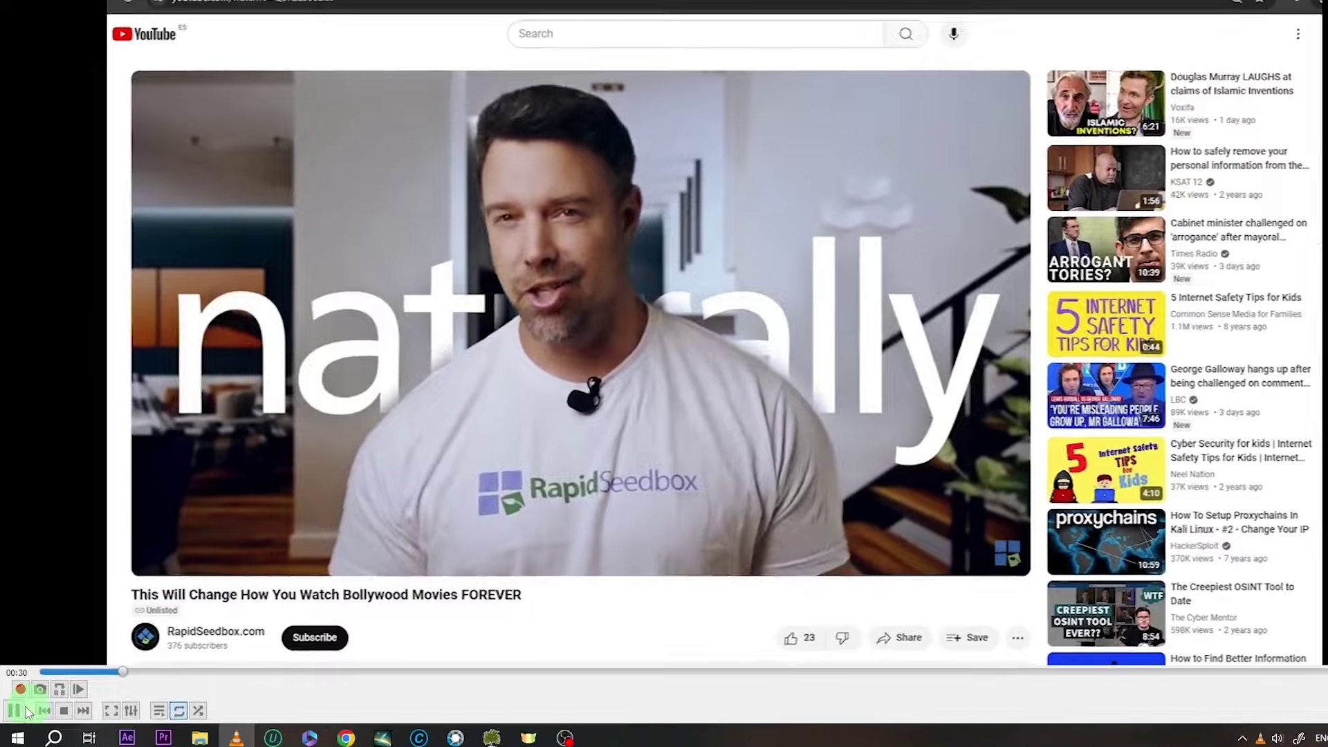
pyautogui.press('space')
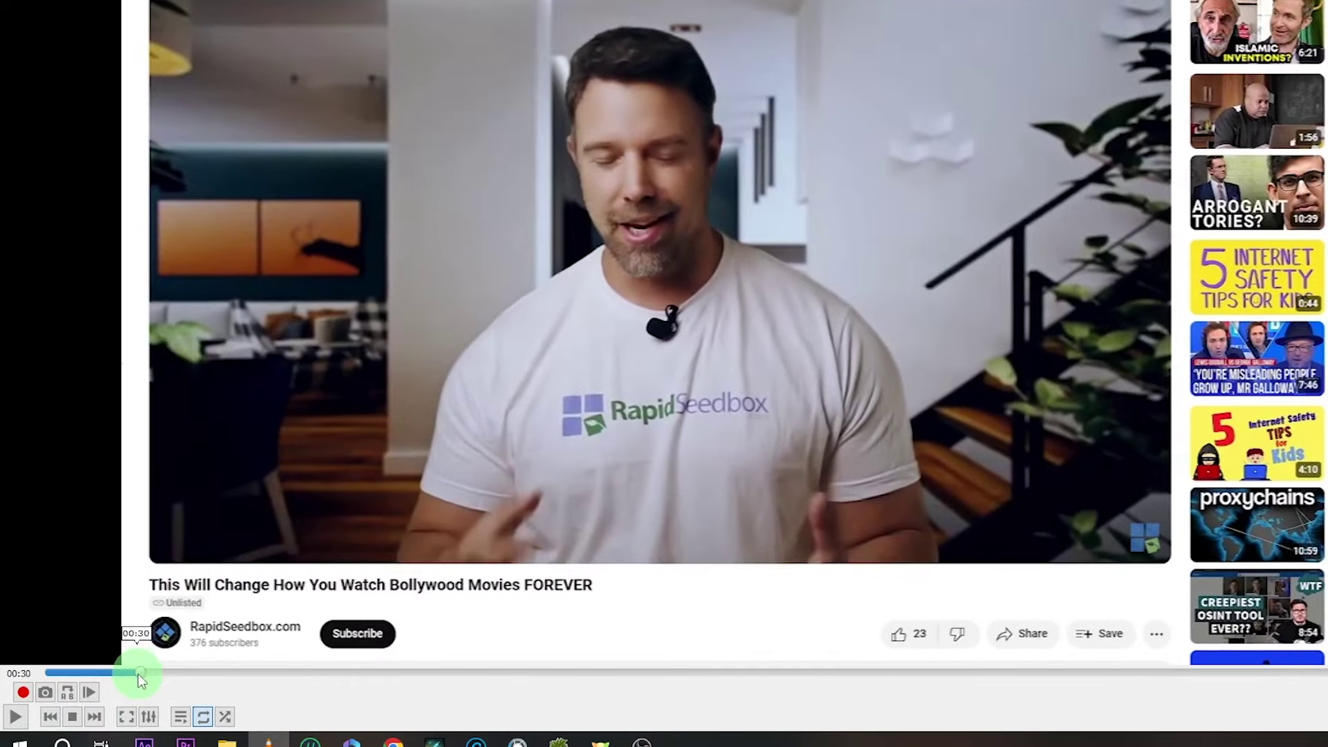
pyautogui.click(118, 672)
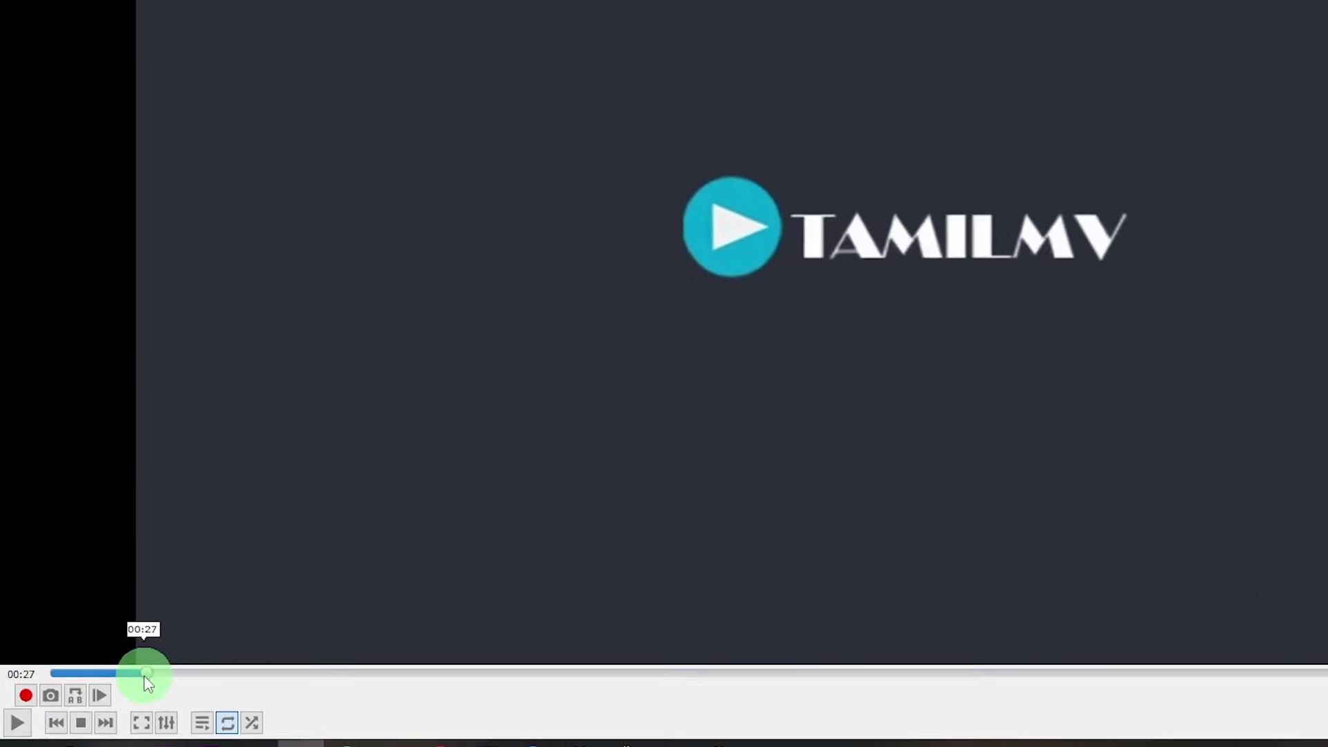
pyautogui.click(13, 713)
pyautogui.click(28, 696)
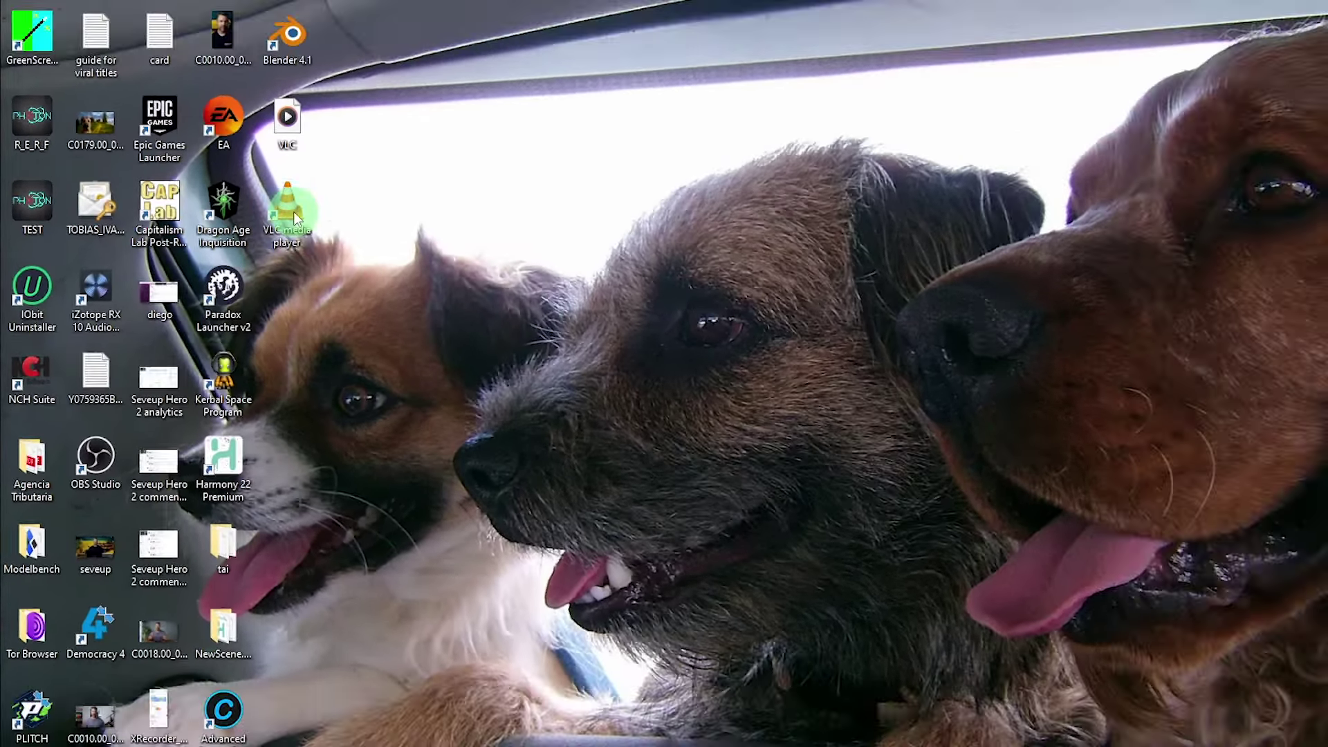
# - Relaunch VLC, cancel the Open File picker, and show the backups folder in File Explorer
pyautogui.doubleClick(338, 176)
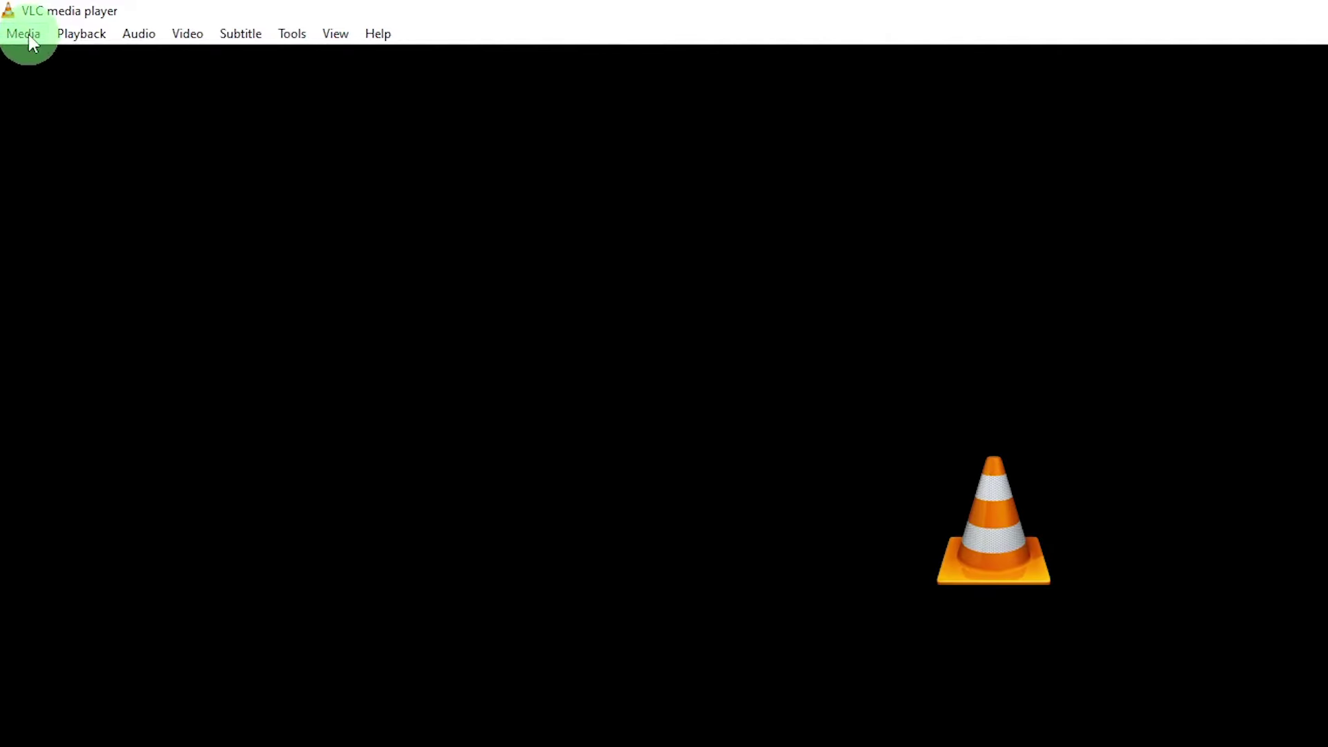
pyautogui.click(28, 34)
pyautogui.click(58, 57)
pyautogui.click(239, 201)
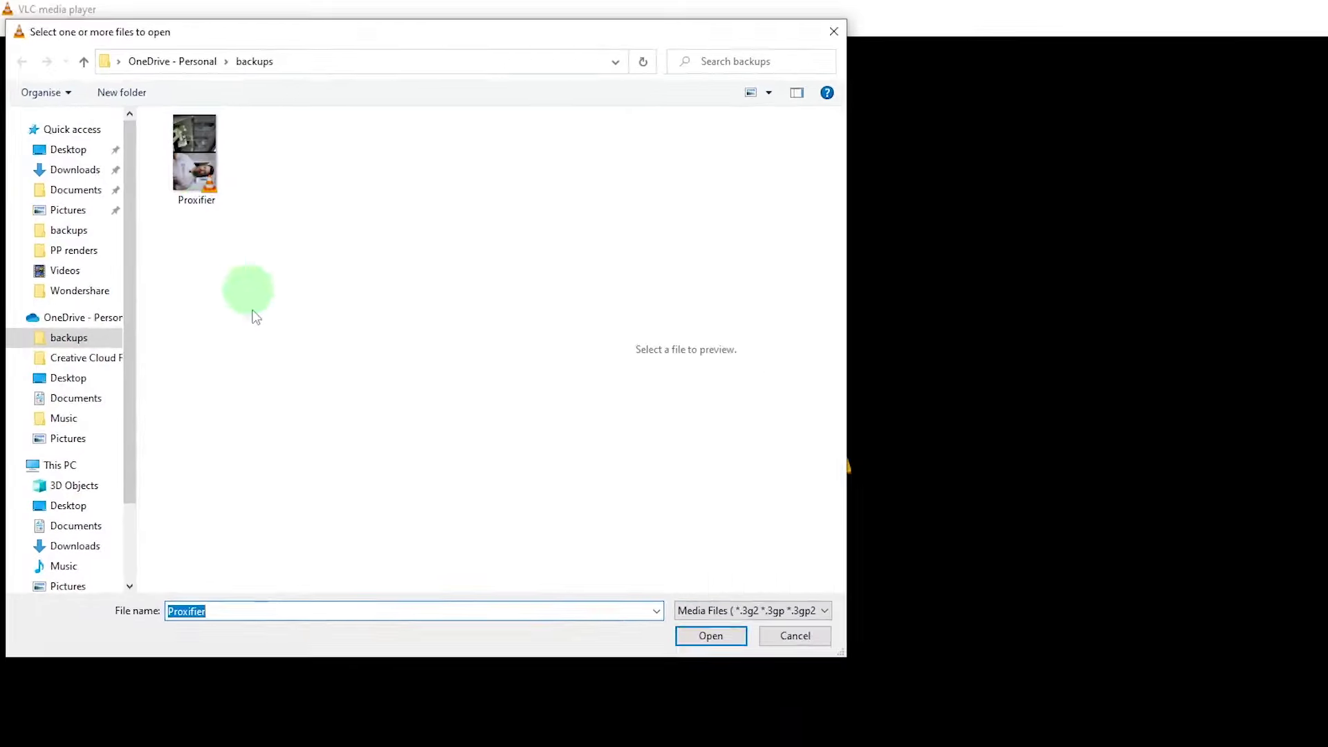
pyautogui.click(581, 519)
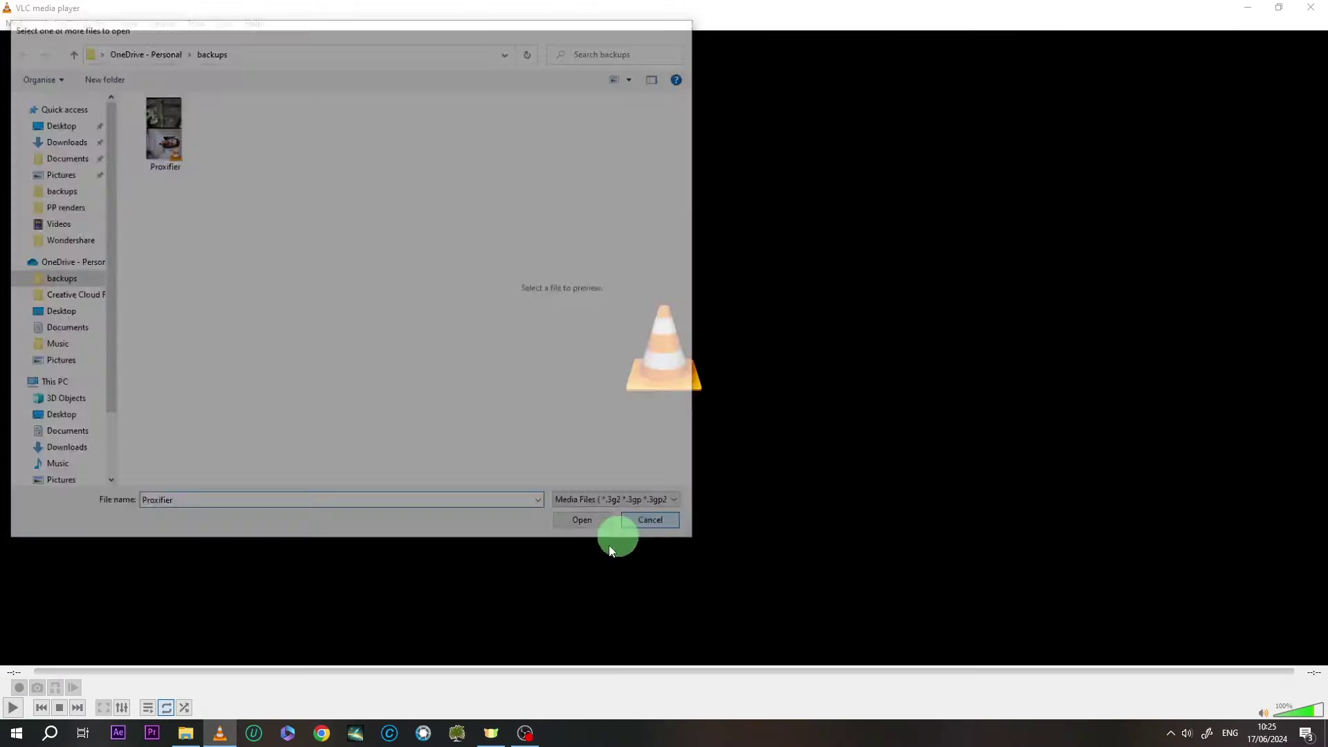
pyautogui.click(185, 733)
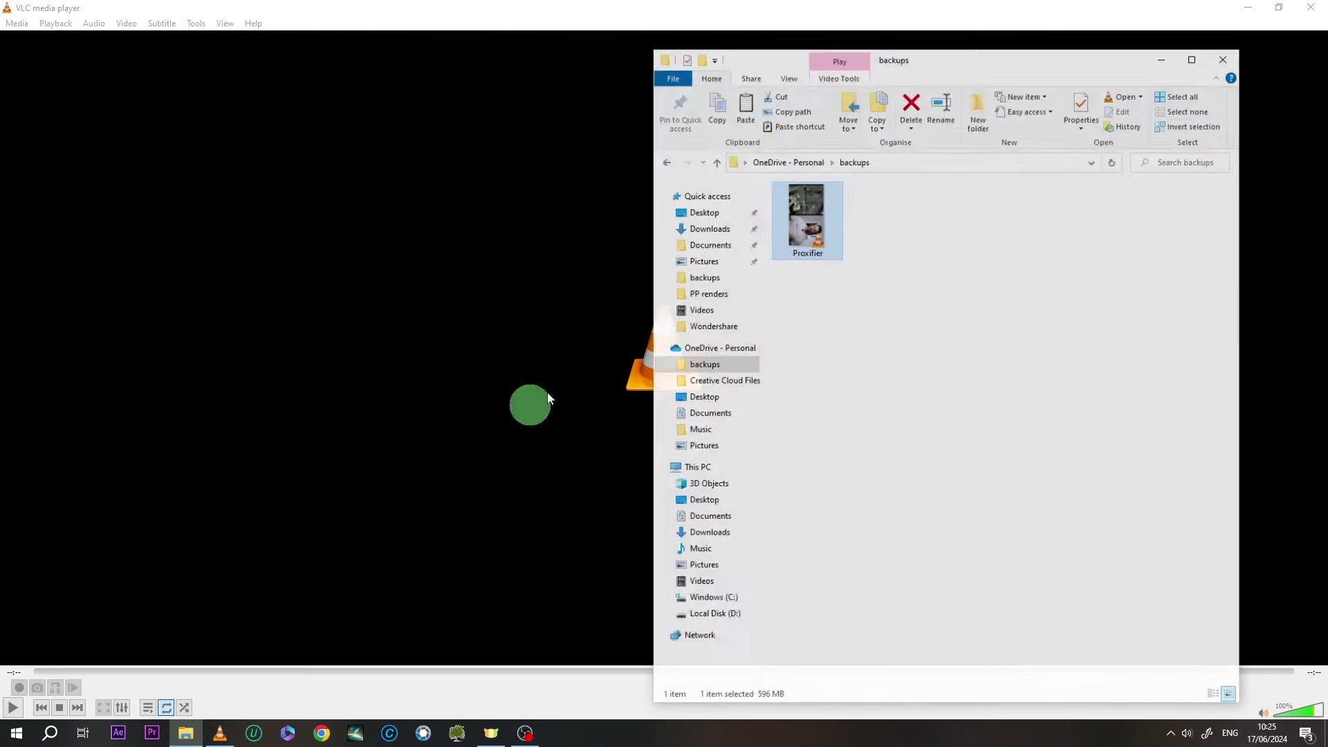
# - Drop Proxifier.mp4 onto VLC, advance six frames with E, then resume playback
pyautogui.moveTo(425, 267); pyautogui.dragTo(375, 247)
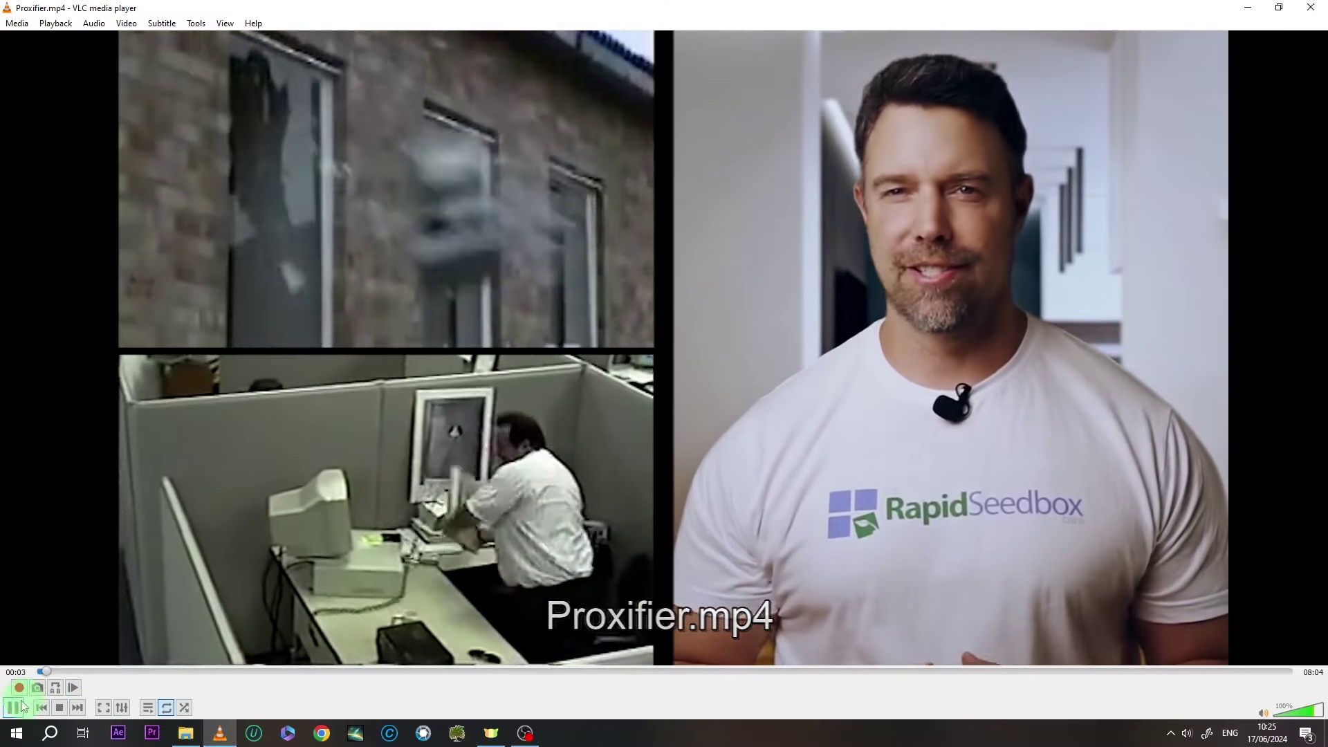
pyautogui.press('e')
pyautogui.press('e')
pyautogui.press('e')
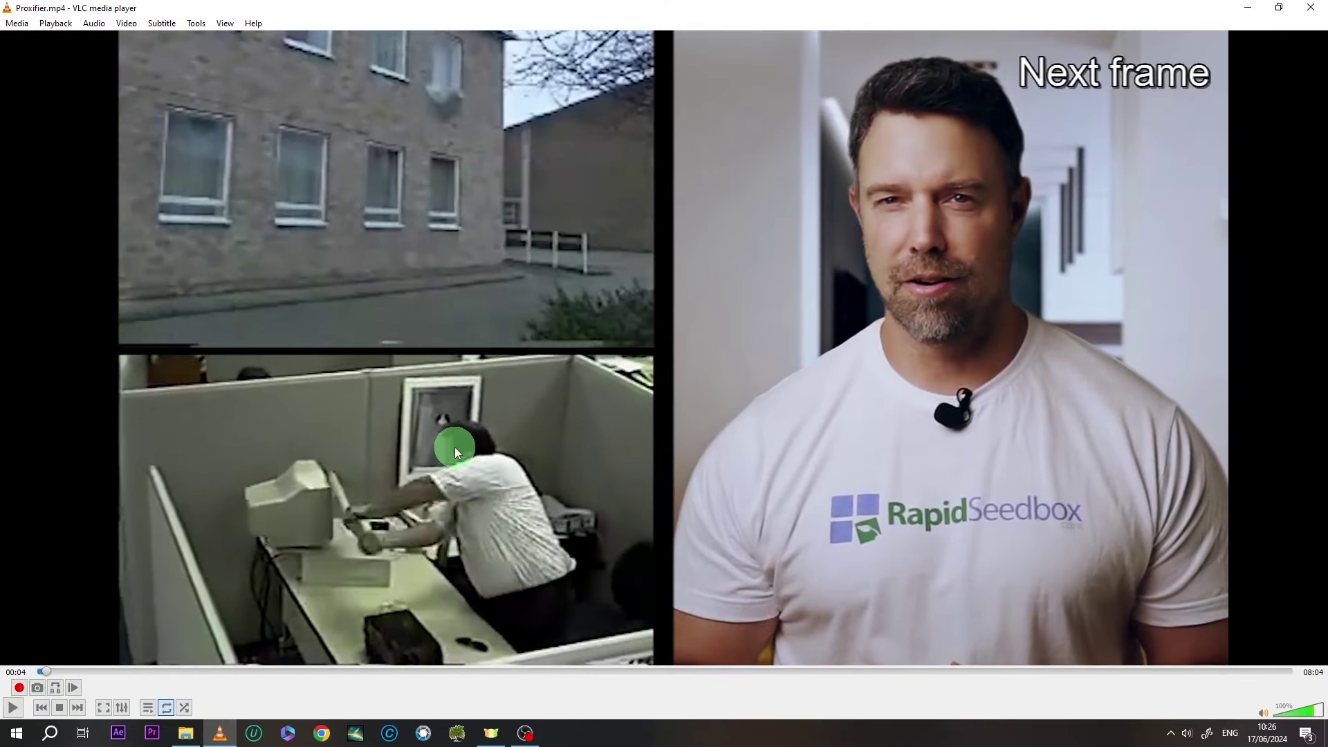
pyautogui.press('e')
pyautogui.press('e')
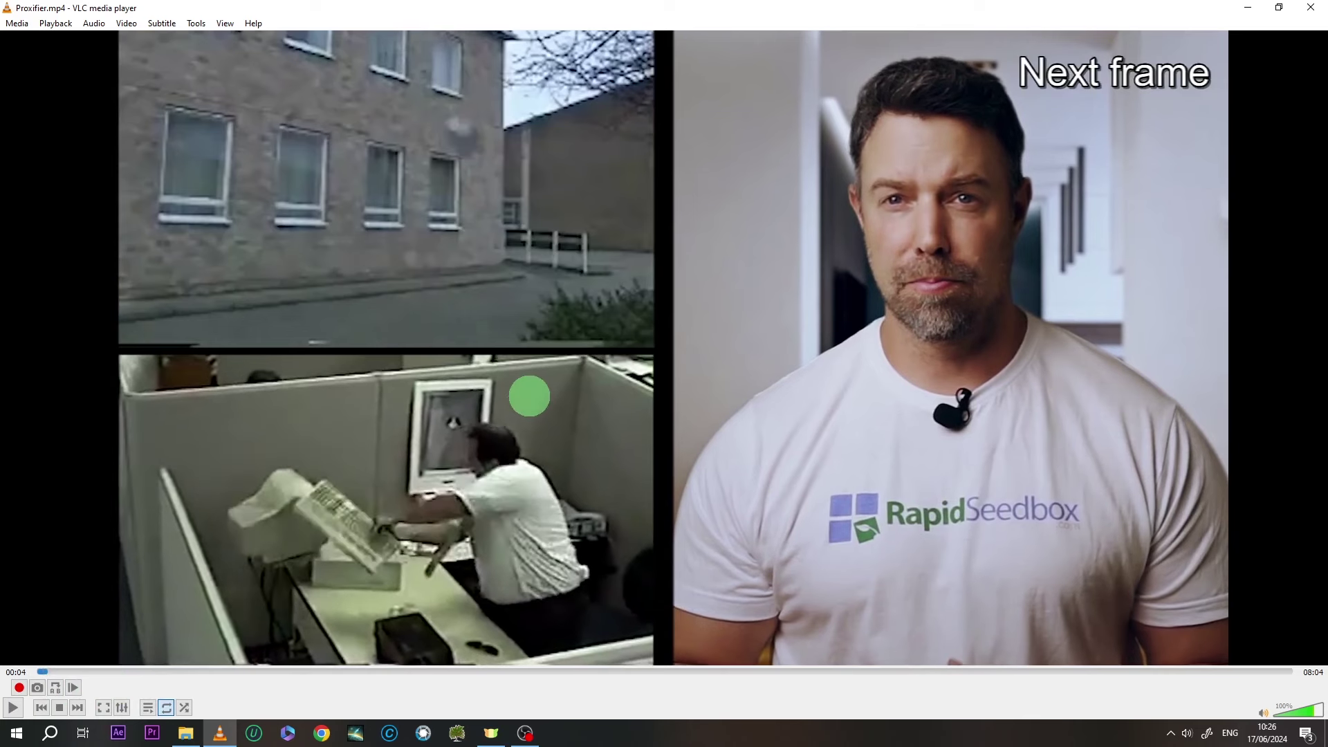
pyautogui.press('e')
pyautogui.press('e')
pyautogui.press('e')
pyautogui.press('e')
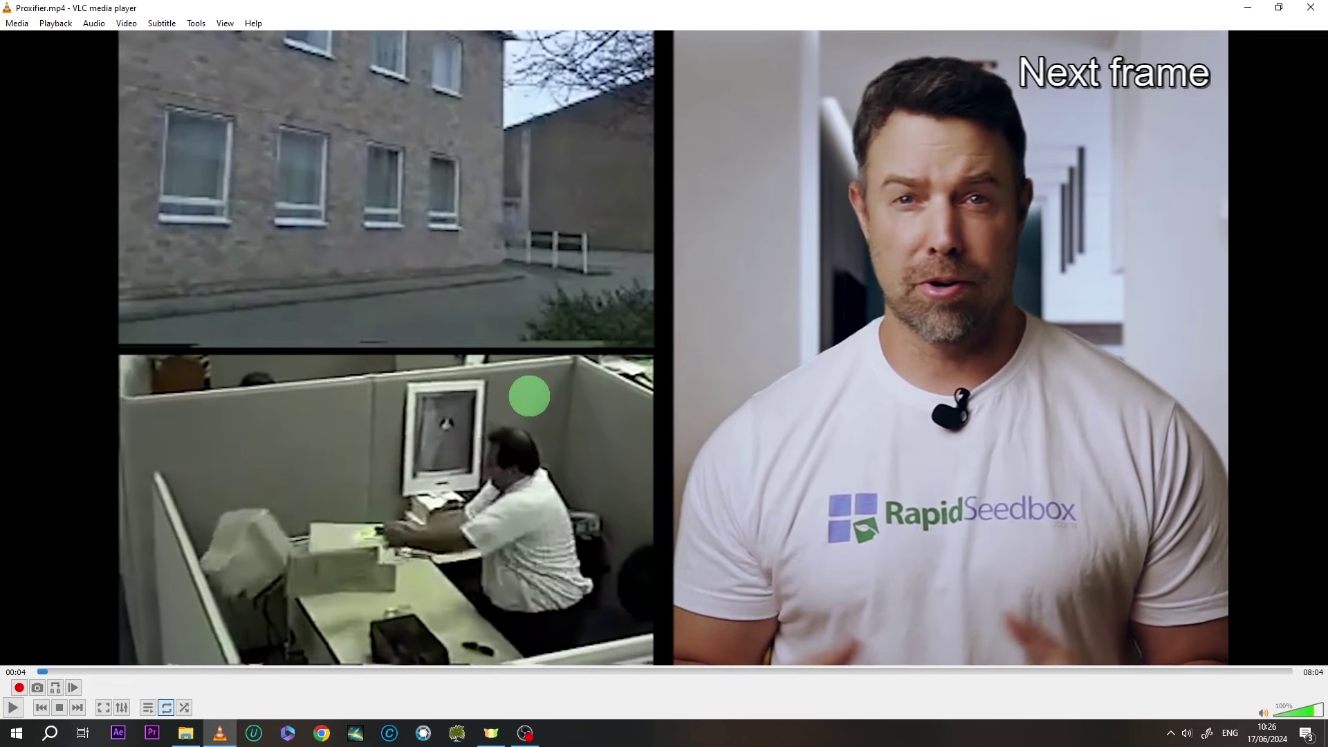
pyautogui.press('e')
pyautogui.press('e')
pyautogui.press('e')
pyautogui.press('e')
pyautogui.press('e')
pyautogui.press('e')
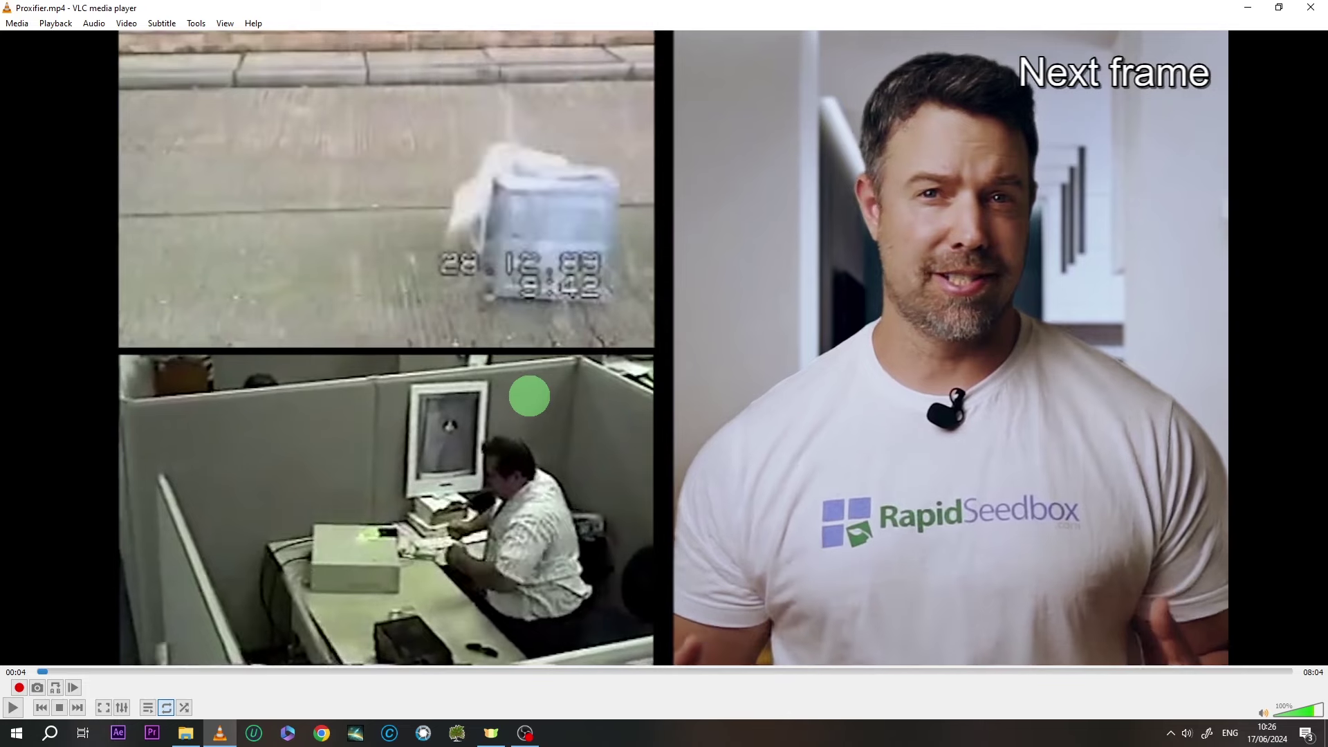
pyautogui.press('e')
pyautogui.press('e')
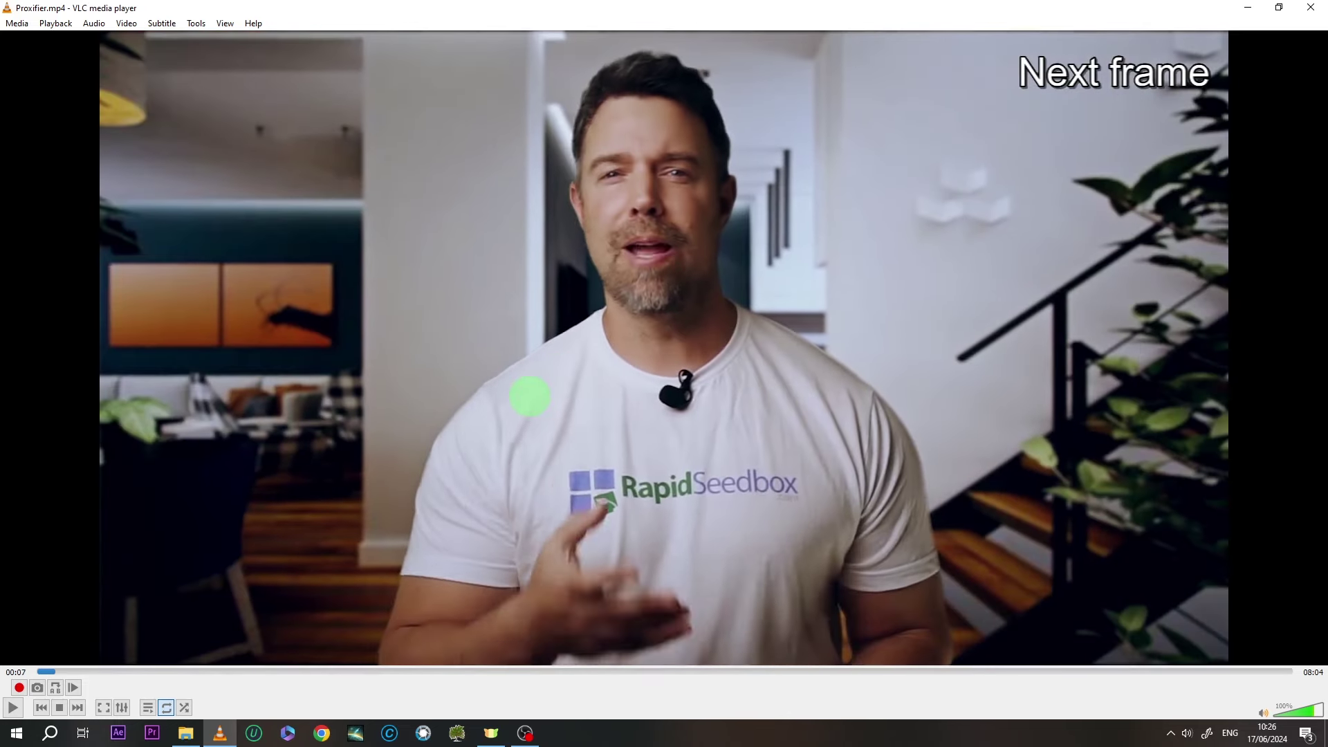
pyautogui.press('e')
pyautogui.press('e')
pyautogui.press('e')
pyautogui.press('e')
pyautogui.press('e')
pyautogui.press('e')
pyautogui.press('e')
pyautogui.press('e')
pyautogui.press('e')
pyautogui.press('e')
pyautogui.press('e')
pyautogui.press('e')
pyautogui.press('e')
pyautogui.press('e')
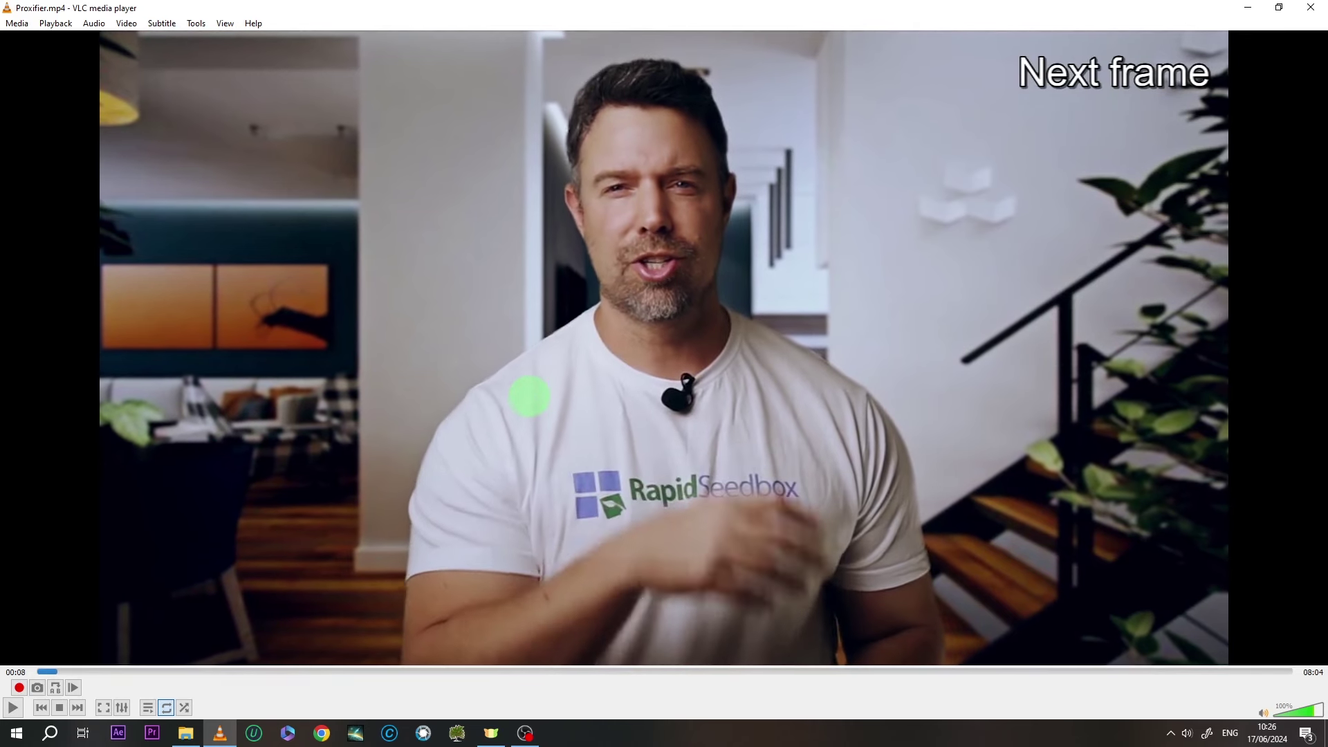
pyautogui.press('space')
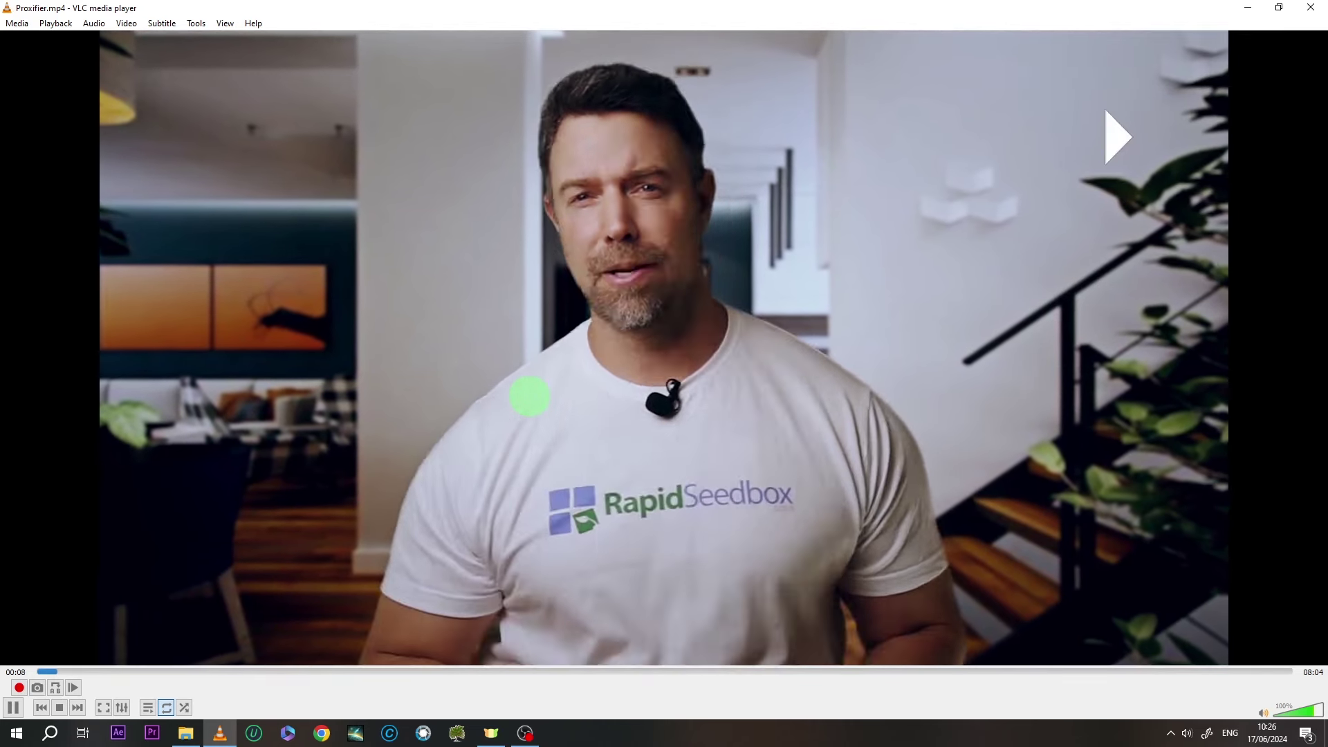